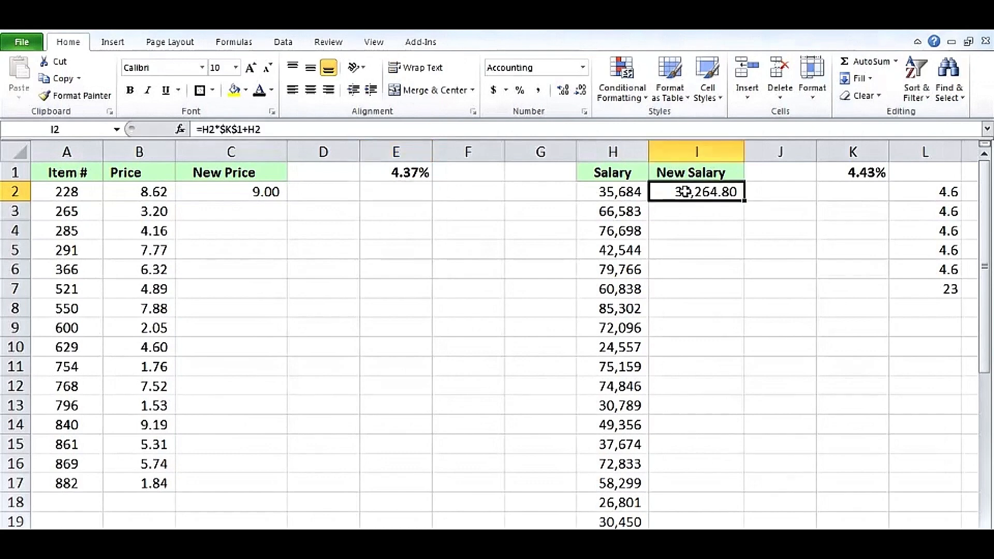
Re-confirm the New Salary formula in I2 and remove both decimal places so it reads 37,265
{"action": "double_click", "coordinate": [685, 192]}
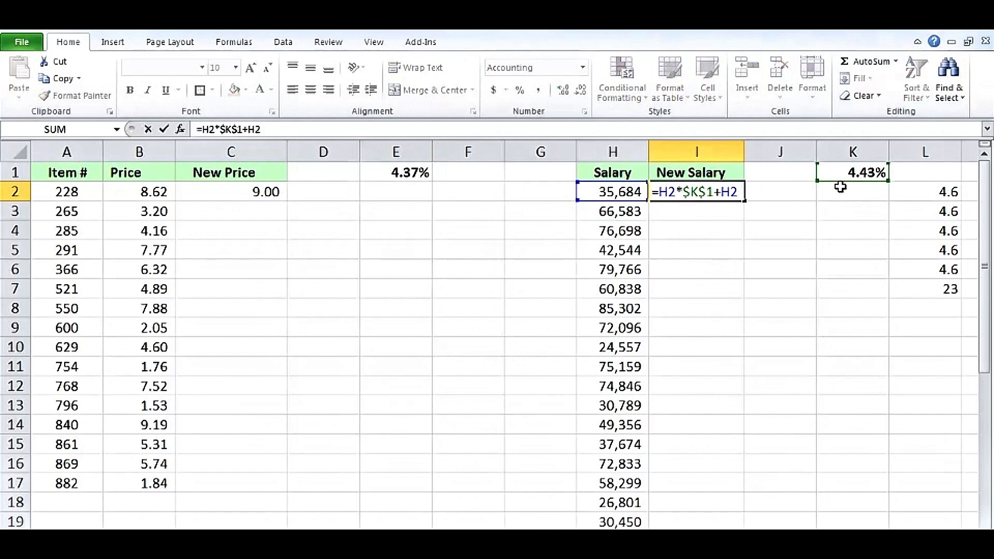
{"action": "key", "text": "Return"}
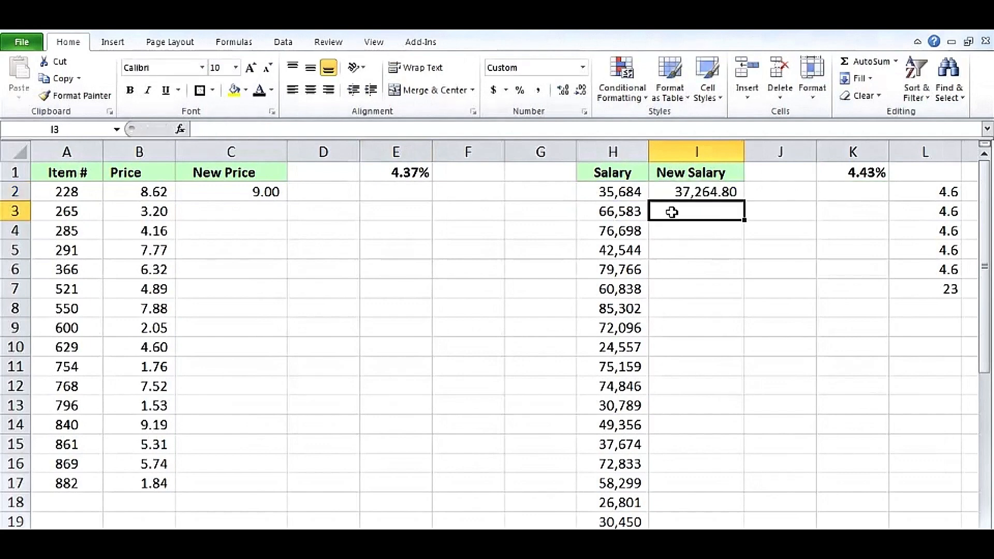
{"action": "left_click", "coordinate": [681, 190]}
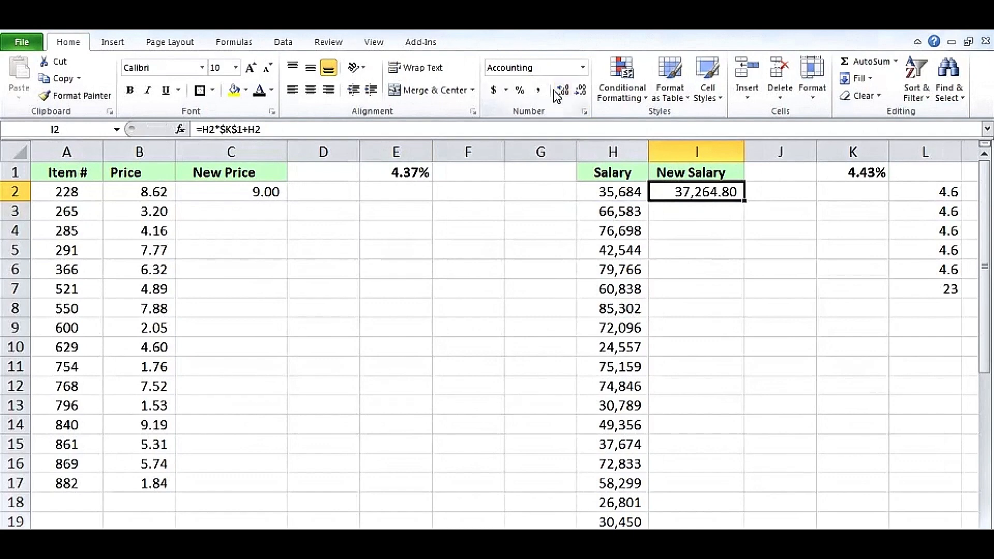
{"action": "left_click", "coordinate": [582, 94]}
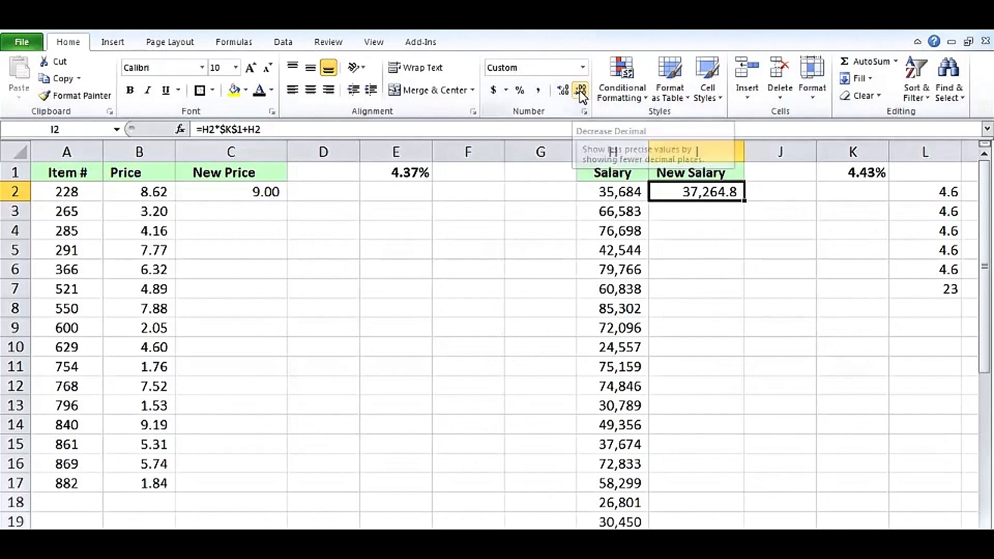
{"action": "left_click", "coordinate": [582, 93]}
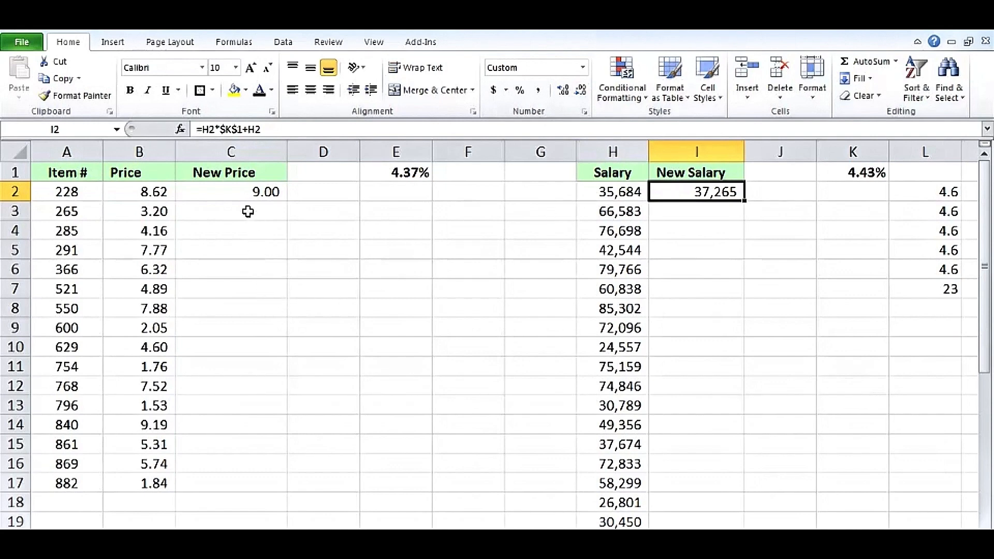
{"action": "left_click", "coordinate": [239, 192]}
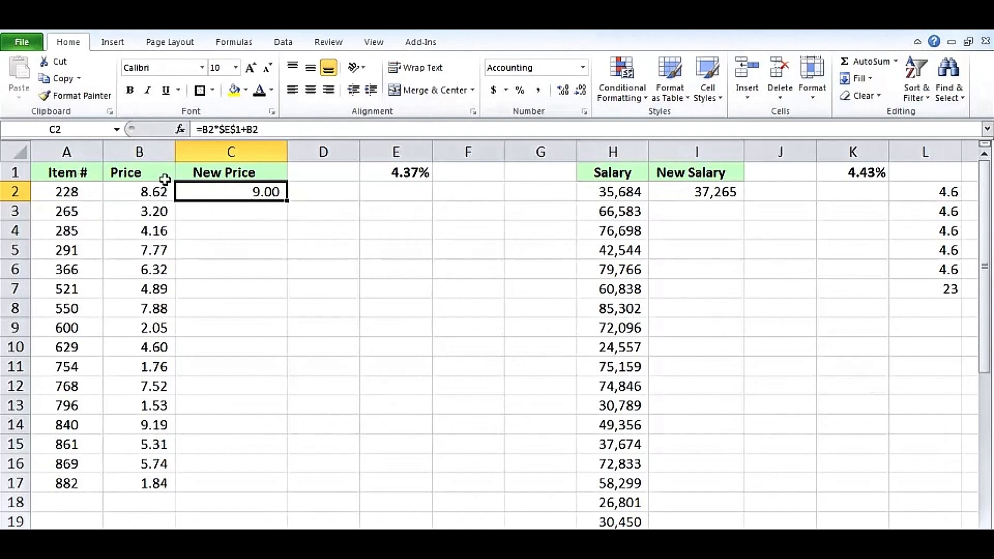
{"action": "double_click", "coordinate": [215, 191]}
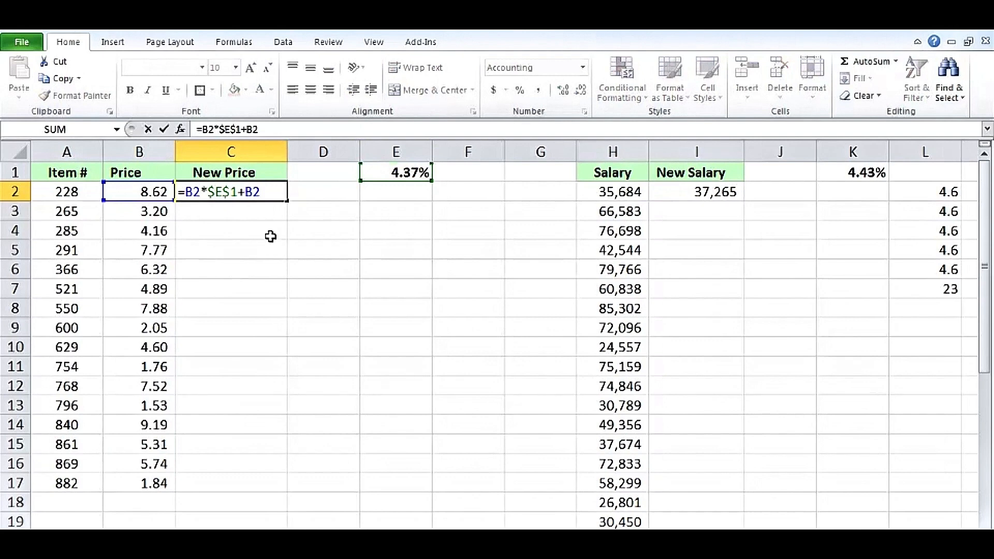
{"action": "key", "text": "Return"}
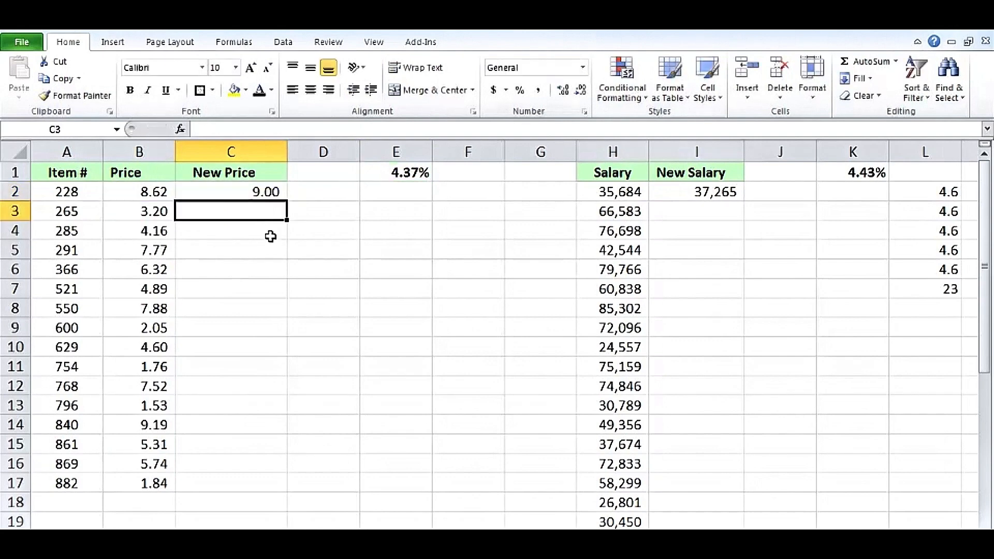
{"action": "left_click", "coordinate": [259, 192]}
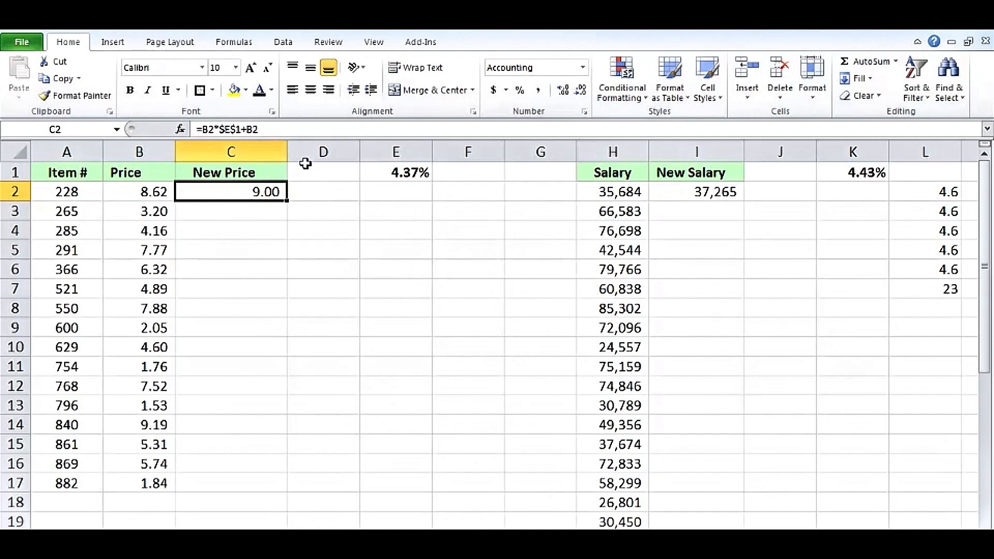
{"action": "left_click", "coordinate": [339, 193]}
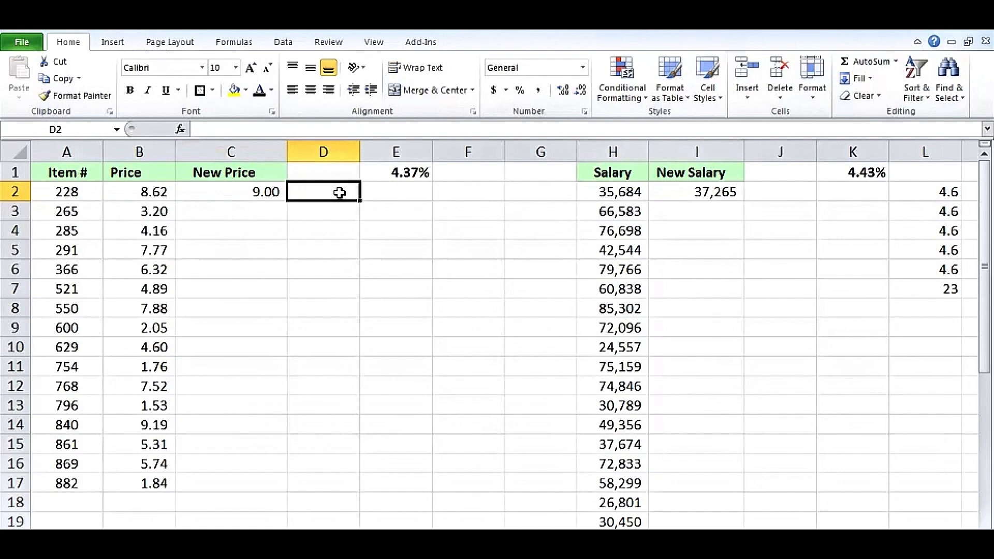
Enter the check formula =C2*10000 in D2, showing 89,966.94, and autofit column D
{"action": "type", "text": "="}
{"action": "left_click", "coordinate": [263, 192]}
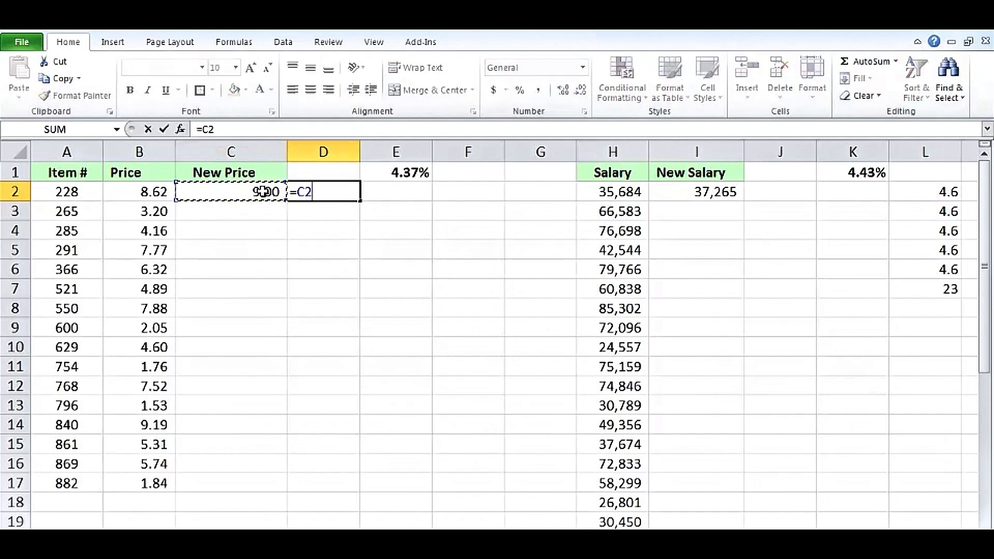
{"action": "type", "text": "*10000"}
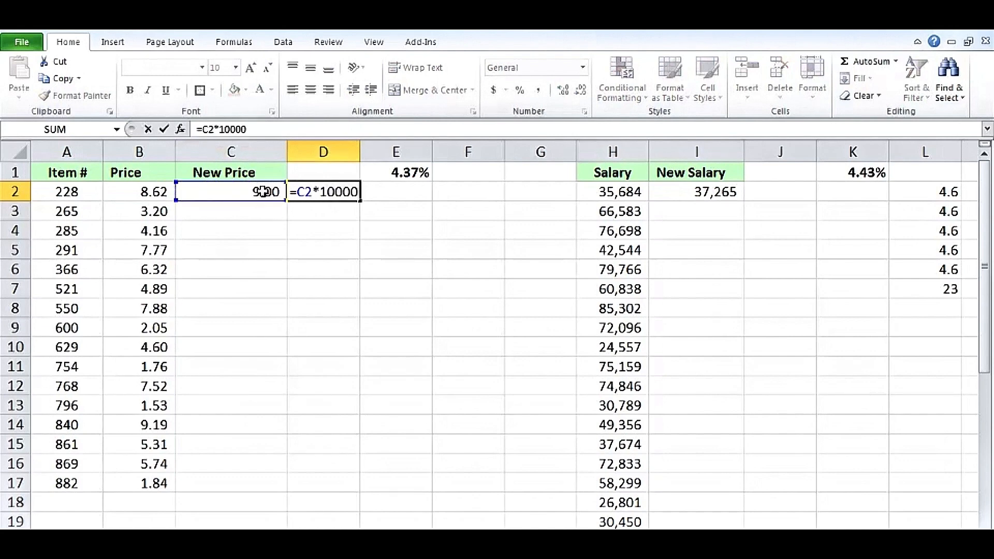
{"action": "key", "text": "Return"}
{"action": "double_click", "coordinate": [360, 152]}
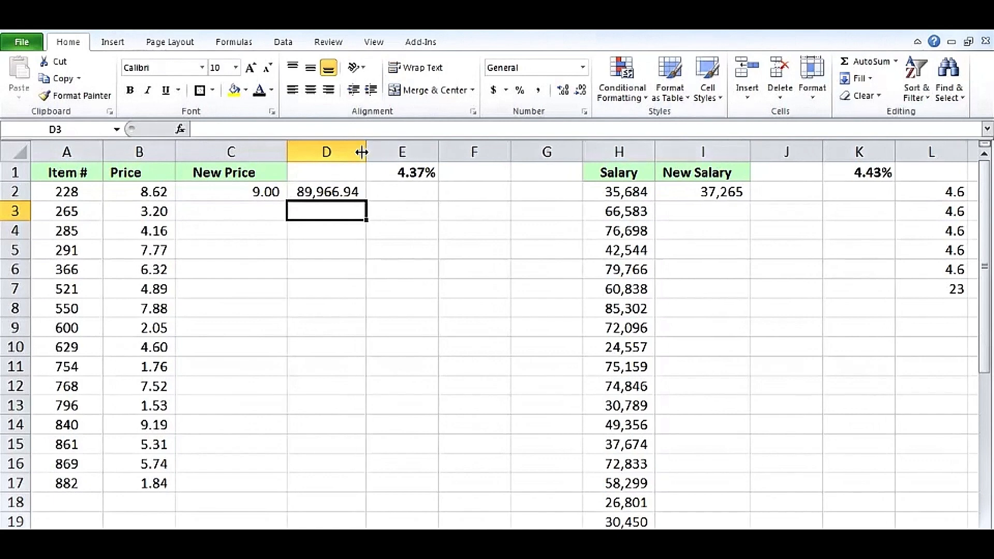
{"action": "left_click", "coordinate": [358, 187]}
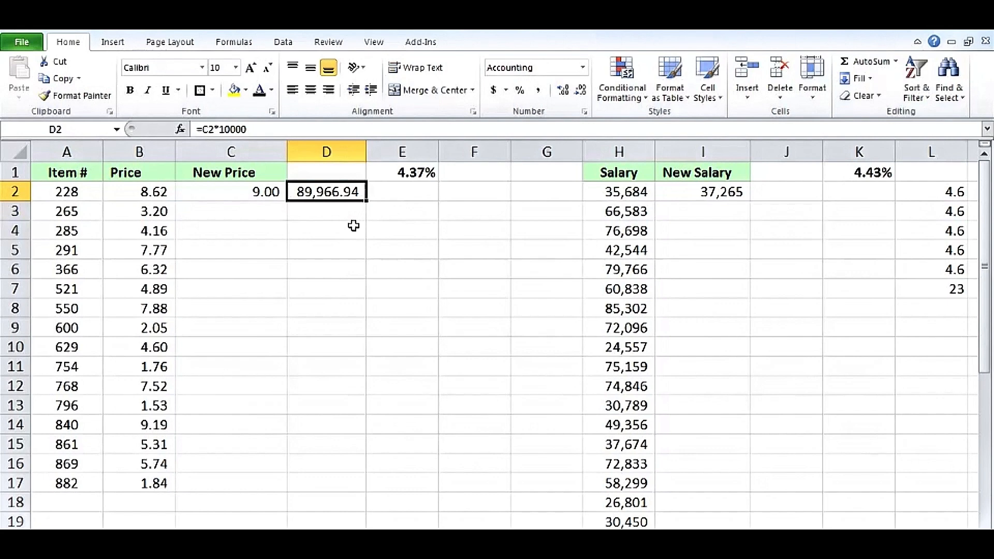
{"action": "left_click", "coordinate": [271, 192]}
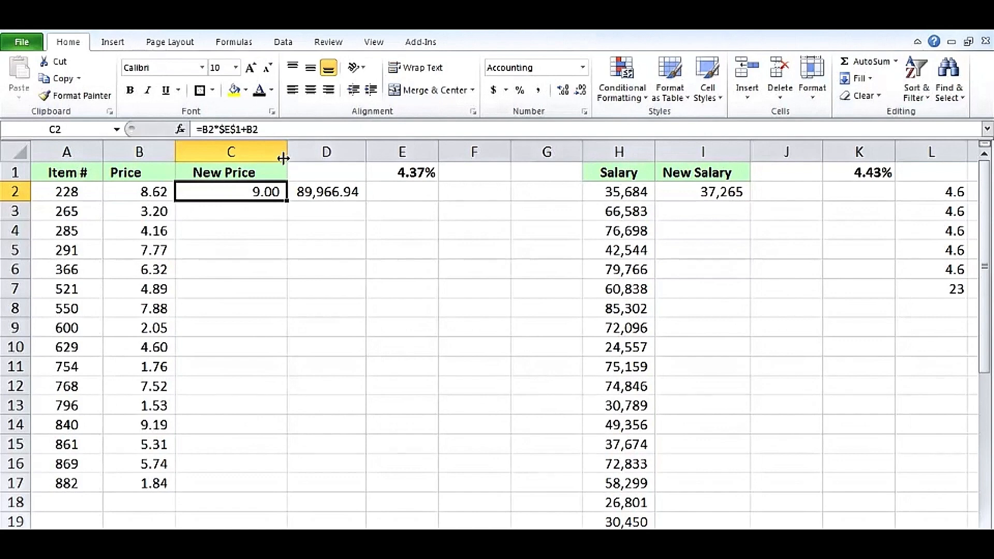
Widen column C and try wrapping C2 in ROUND(...,2), which makes D2 90,000.00, then revert it to =B2*$E$1+B2
{"action": "left_click_drag", "start_coordinate": [286, 154], "coordinate": [350, 153]}
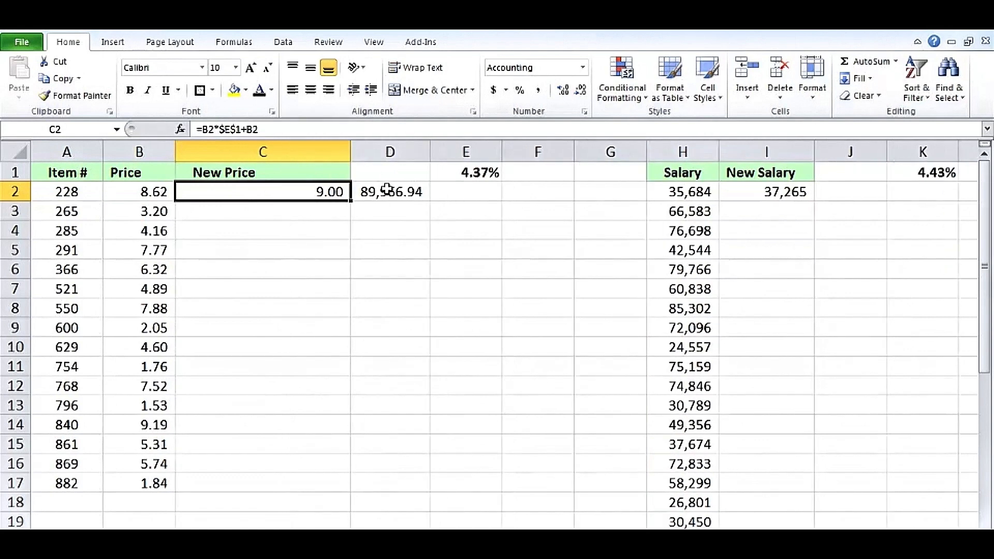
{"action": "double_click", "coordinate": [287, 191]}
{"action": "left_click", "coordinate": [187, 191]}
{"action": "type", "text": "r"}
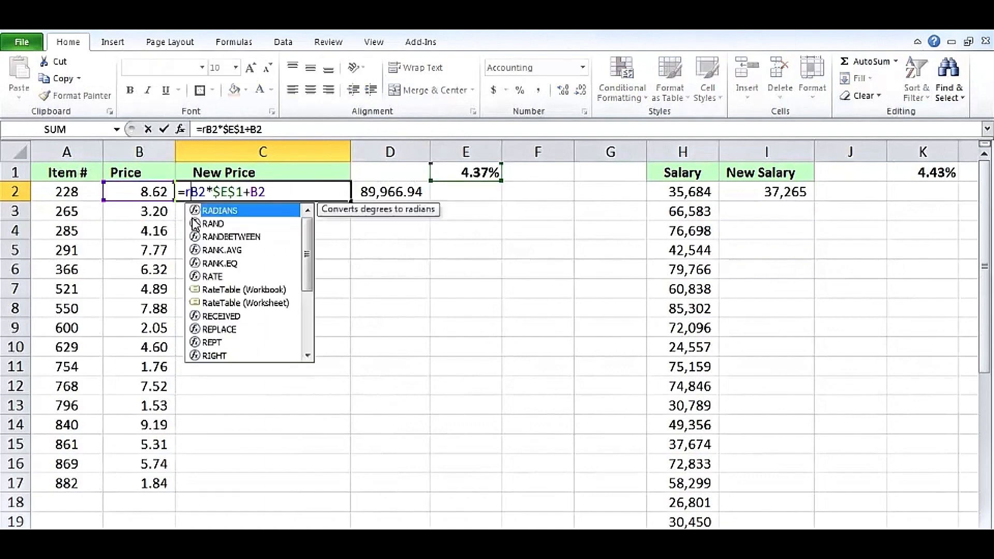
{"action": "type", "text": "ound("}
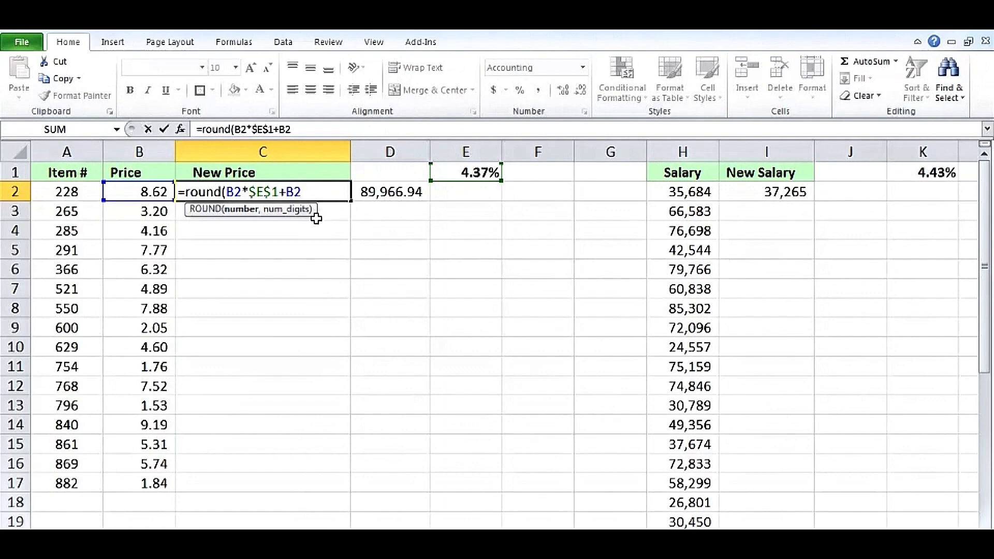
{"action": "type", "text": ",2"}
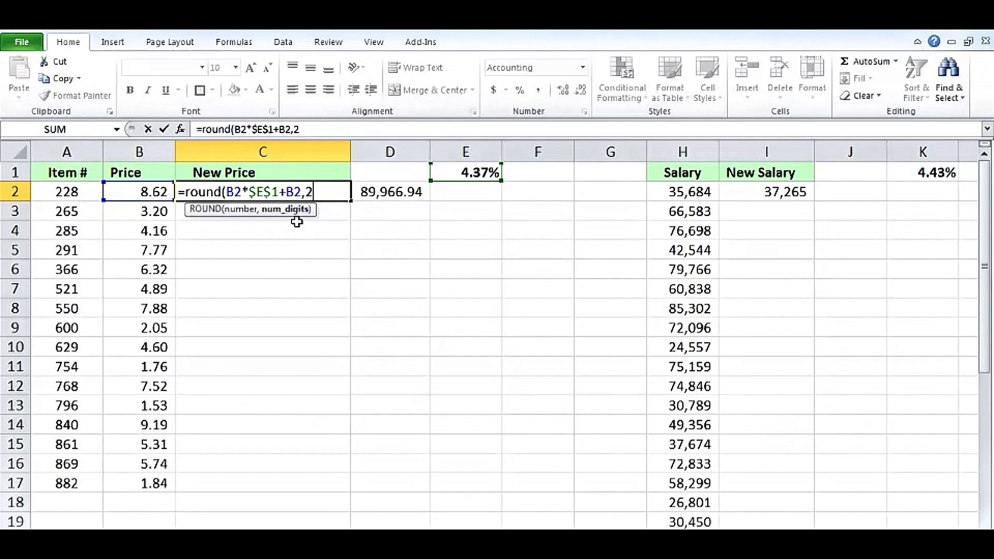
{"action": "key", "text": "Return"}
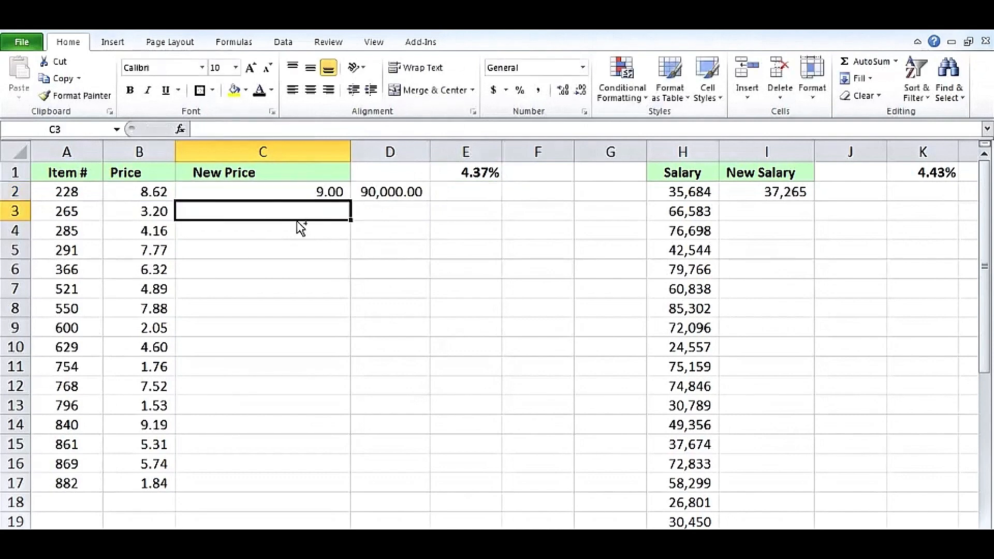
{"action": "key", "text": "Up"}
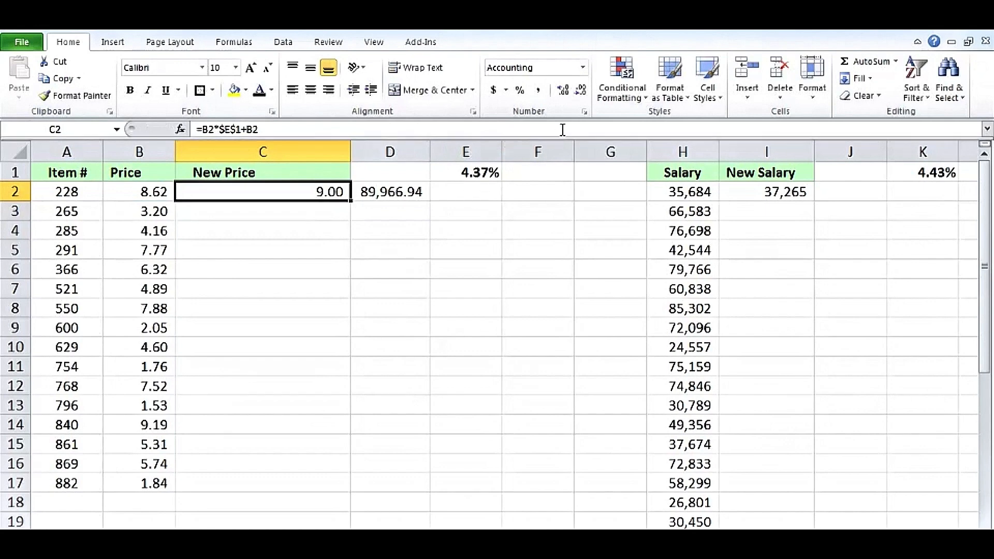
{"action": "left_click", "coordinate": [563, 92]}
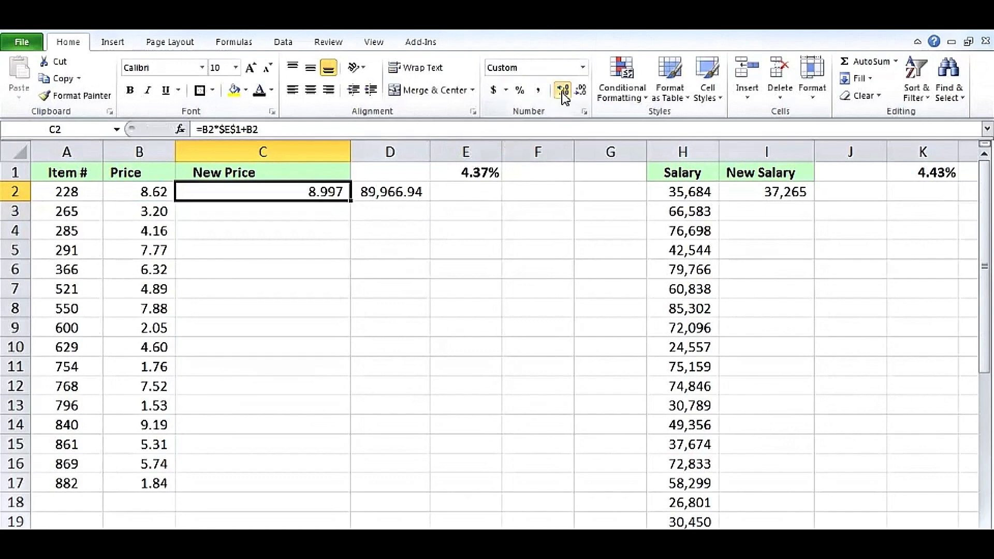
{"action": "left_click", "coordinate": [564, 91]}
{"action": "left_click", "coordinate": [563, 91]}
{"action": "left_click", "coordinate": [564, 92]}
{"action": "left_click", "coordinate": [564, 92]}
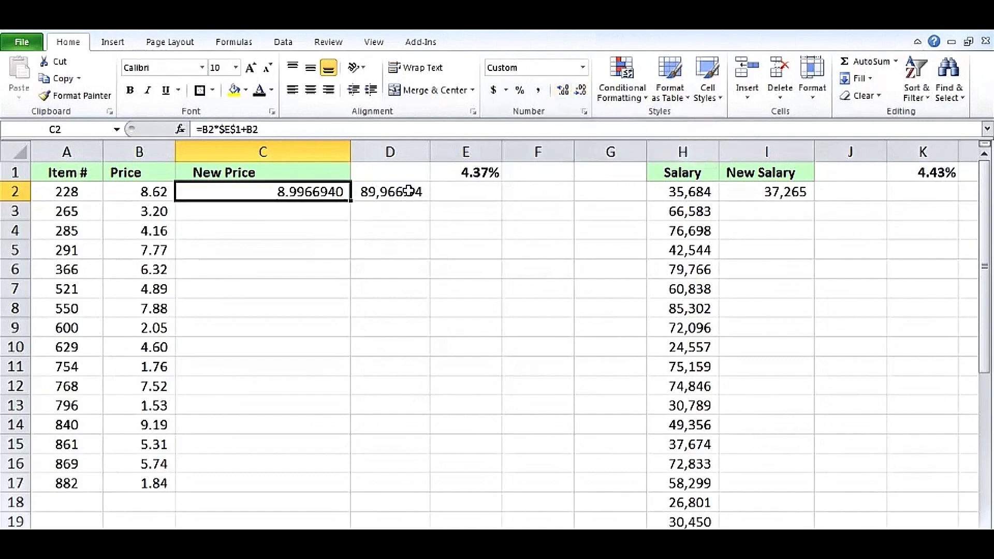
{"action": "left_click", "coordinate": [581, 96]}
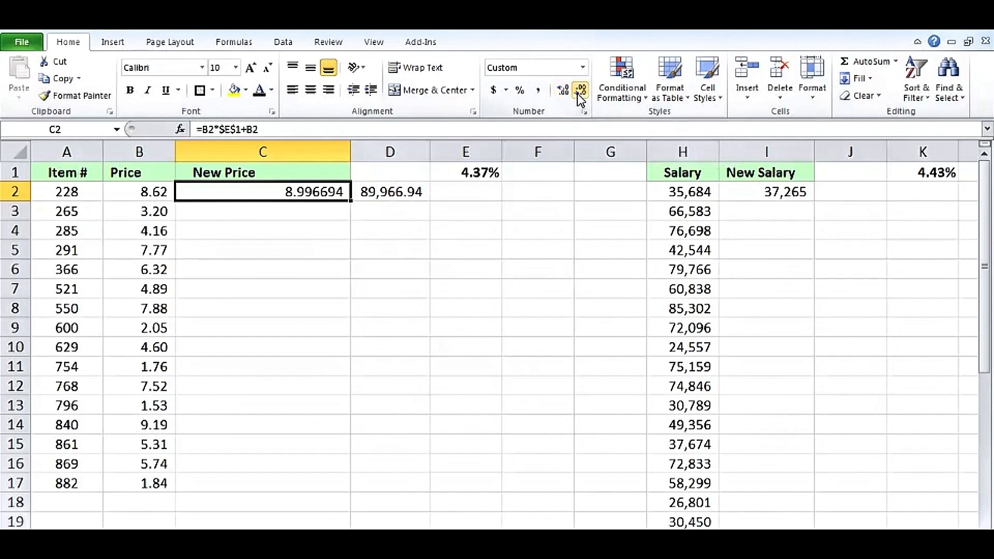
{"action": "left_click", "coordinate": [578, 94]}
{"action": "left_click", "coordinate": [578, 94]}
{"action": "left_click", "coordinate": [578, 95]}
{"action": "left_click", "coordinate": [578, 94]}
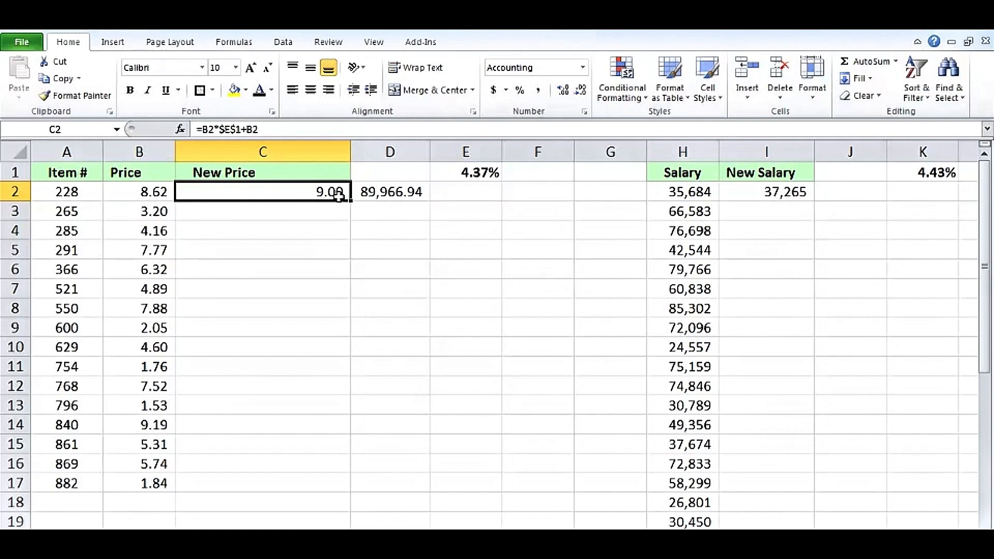
Change C2 to =ROUND(B2*$E$1+B2,2) so the D2 check reads 90,000.00
{"action": "double_click", "coordinate": [317, 193]}
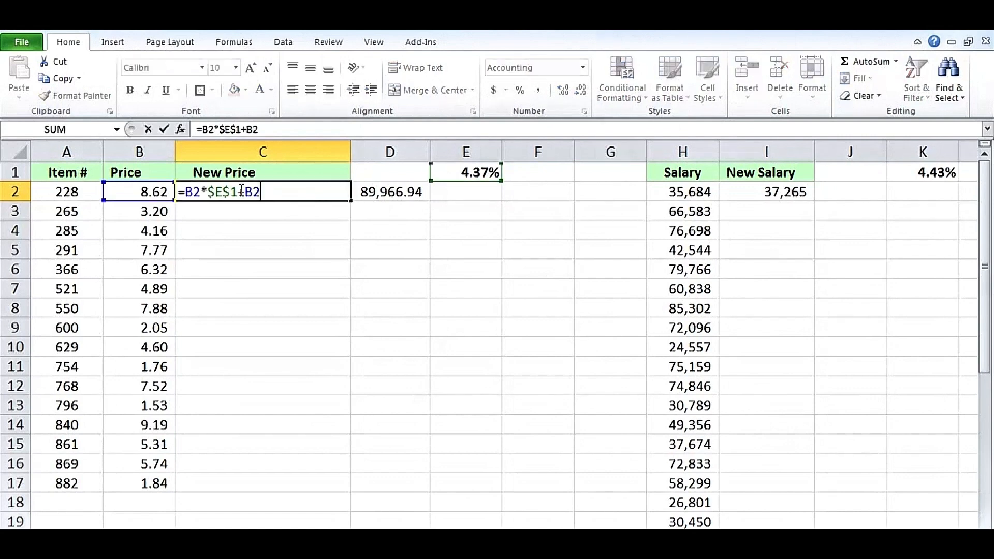
{"action": "left_click", "coordinate": [190, 193]}
{"action": "type", "text": "round("}
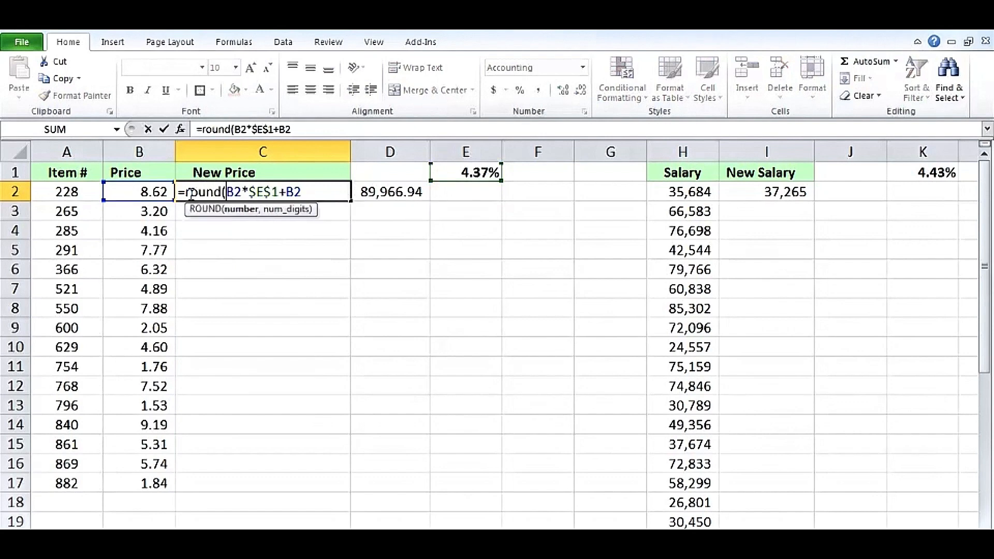
{"action": "key", "text": "End"}
{"action": "type", "text": "2"}
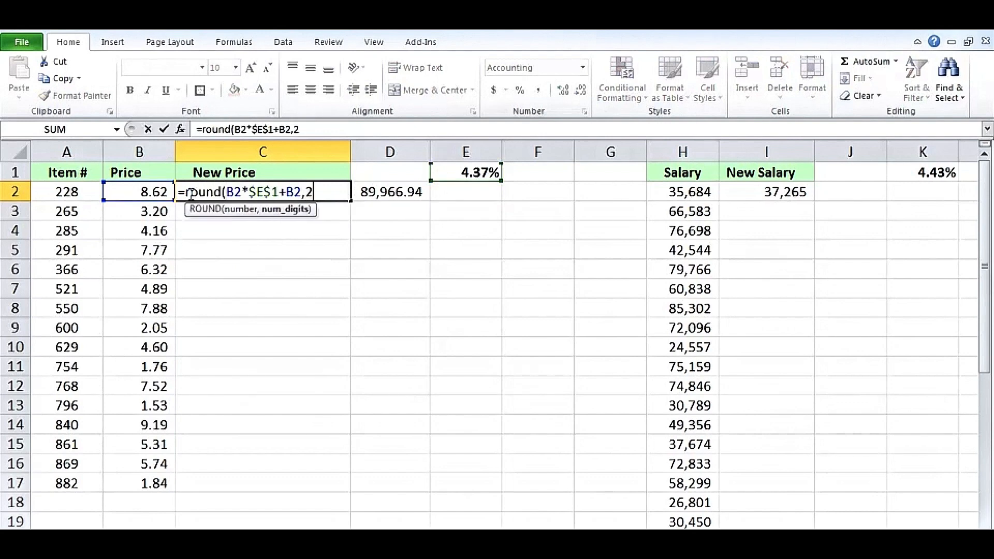
{"action": "key", "text": "ctrl+Return"}
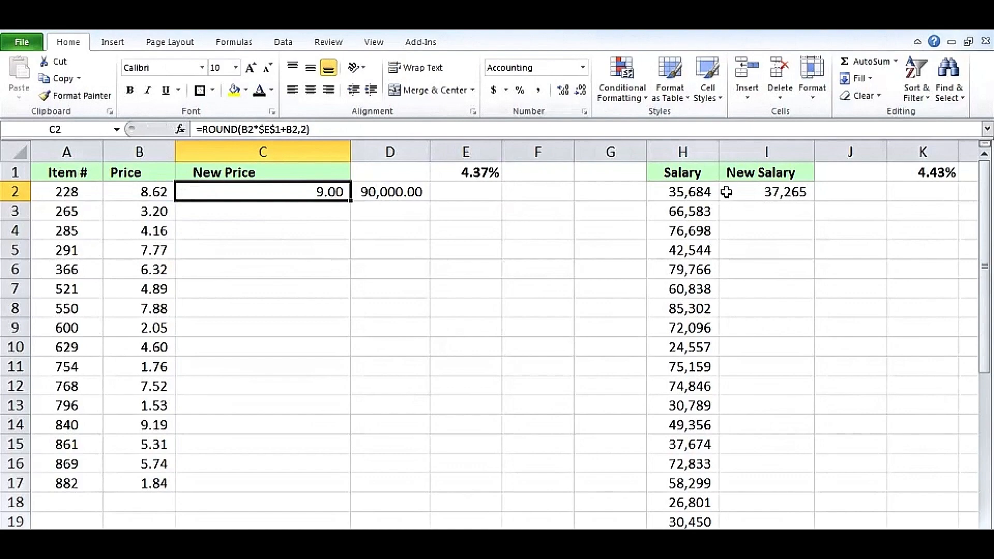
Widen column I and change I2's formula to =ROUND(H2*$K$1+H2,0)
{"action": "left_click", "coordinate": [743, 194]}
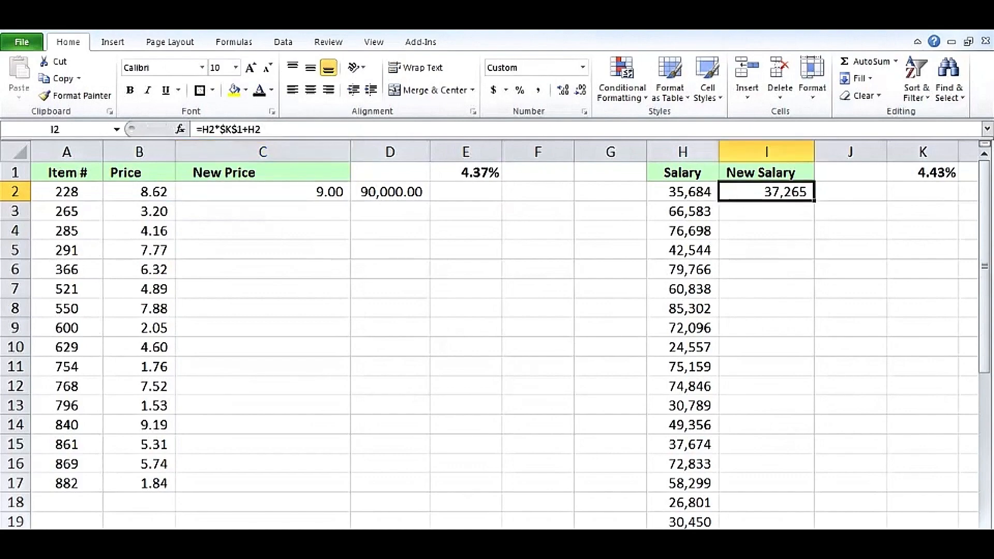
{"action": "scroll", "coordinate": [518, 337], "scroll_direction": "right", "scroll_amount": 3}
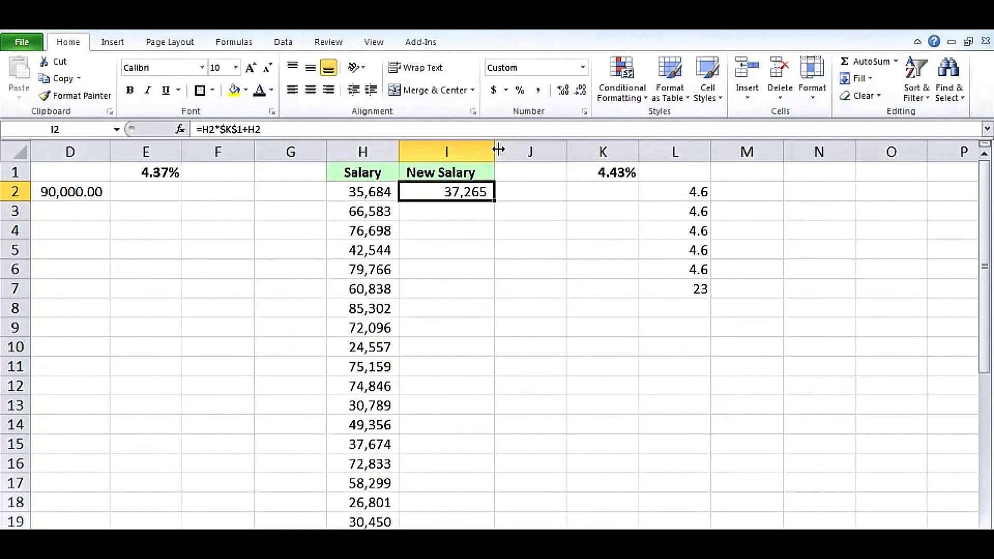
{"action": "left_click_drag", "start_coordinate": [496, 150], "coordinate": [537, 149]}
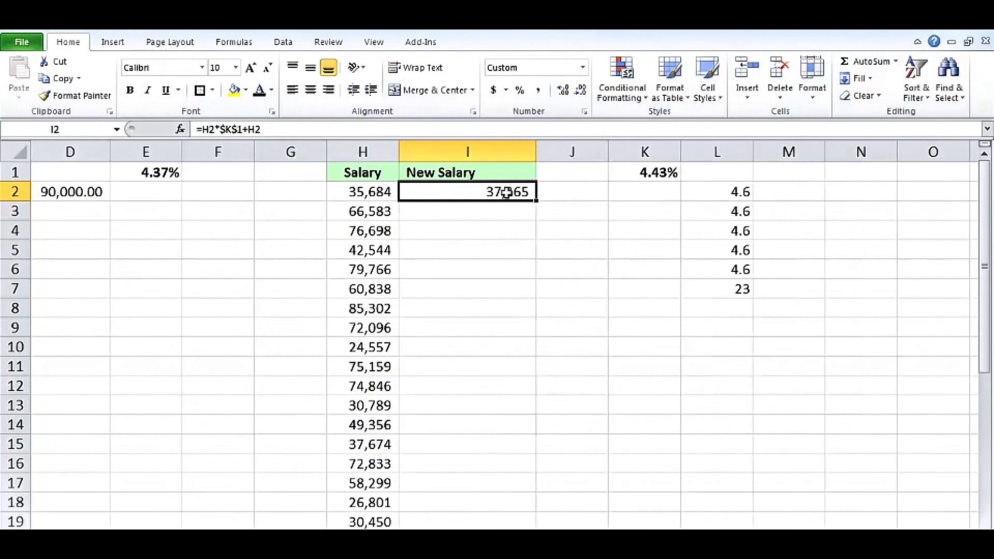
{"action": "double_click", "coordinate": [486, 193]}
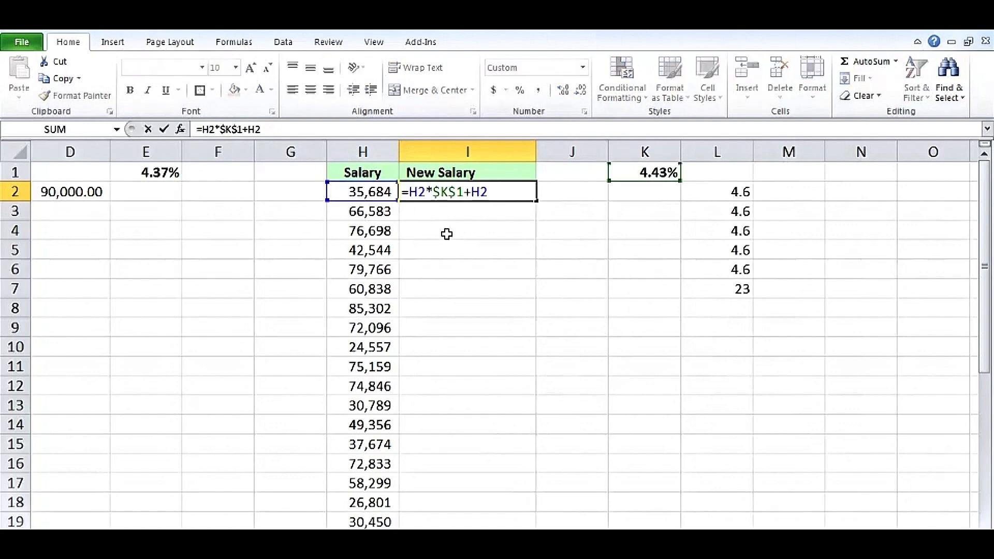
{"action": "key", "text": "Home"}
{"action": "key", "text": "Right"}
{"action": "type", "text": "round("}
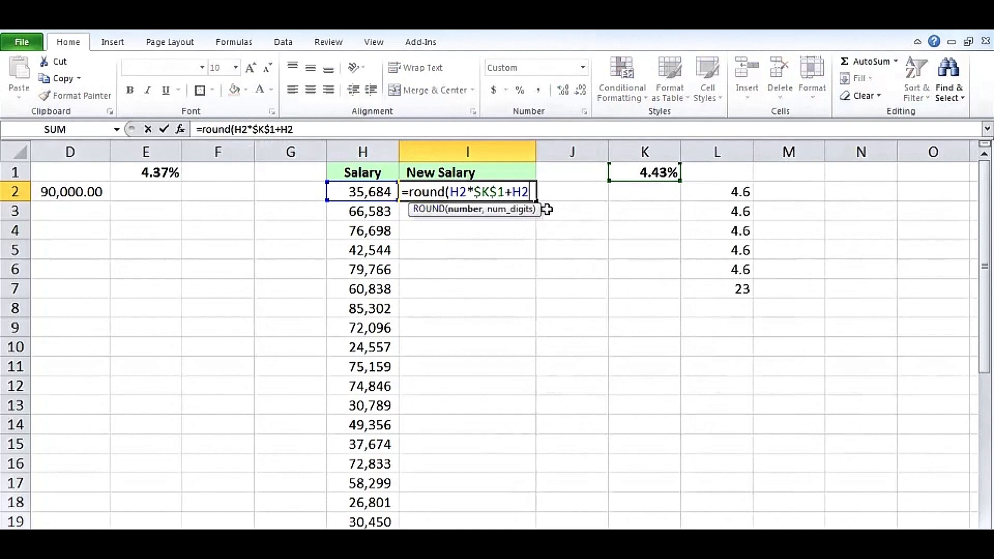
{"action": "key", "text": "End"}
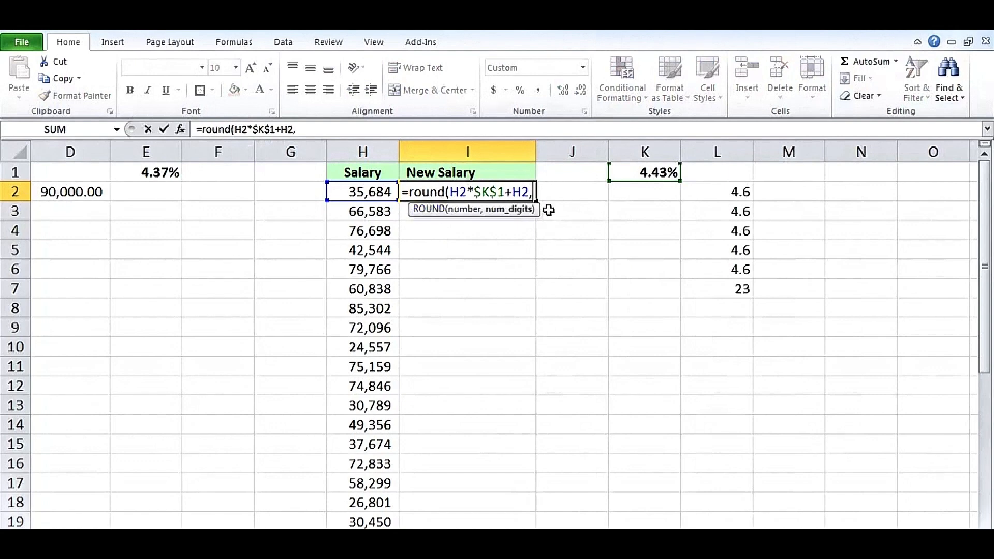
{"action": "type", "text": ",0"}
{"action": "right_click", "coordinate": [548, 210]}
{"action": "key", "text": "Escape"}
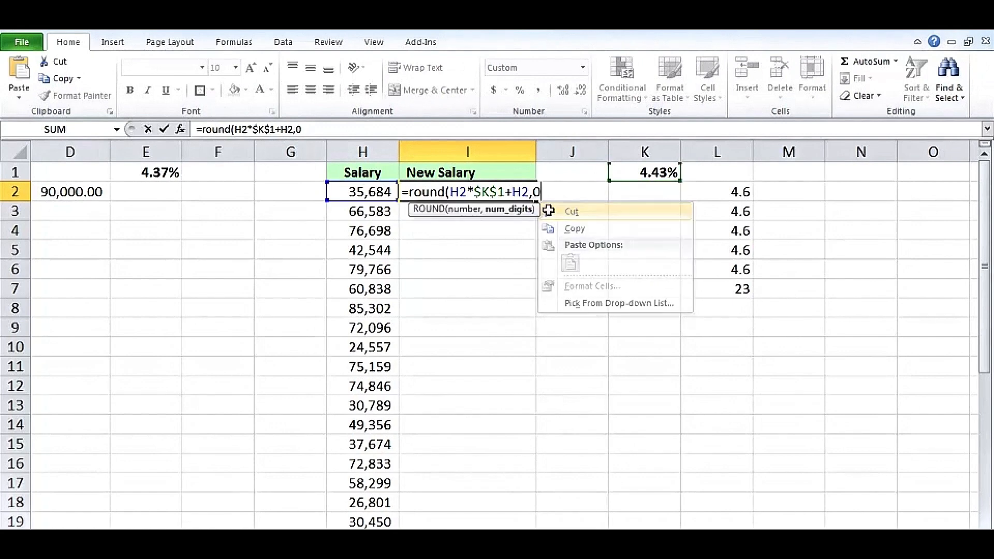
{"action": "key", "text": "Return"}
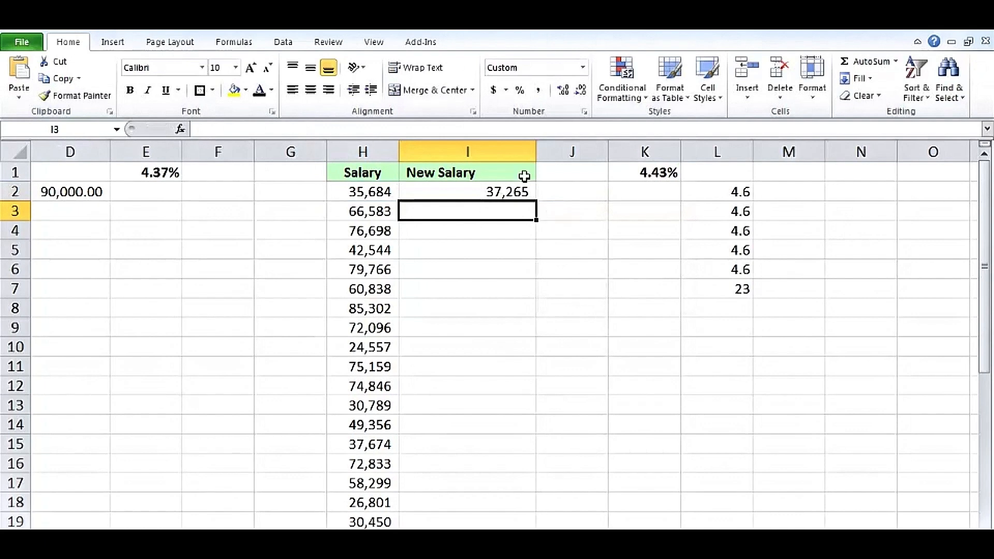
Widen column I further and check I2's formula without changing it
{"action": "left_click_drag", "start_coordinate": [537, 152], "coordinate": [563, 153]}
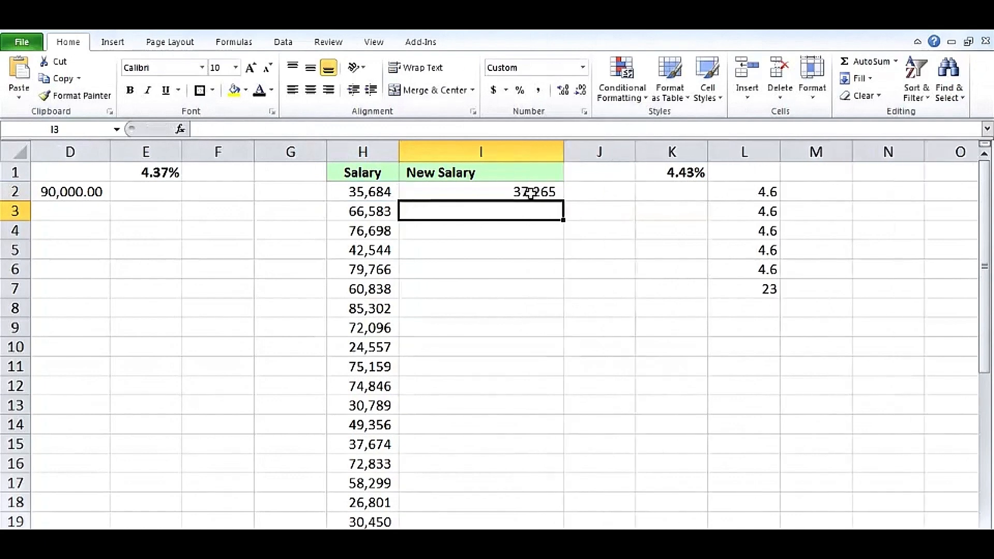
{"action": "double_click", "coordinate": [530, 193]}
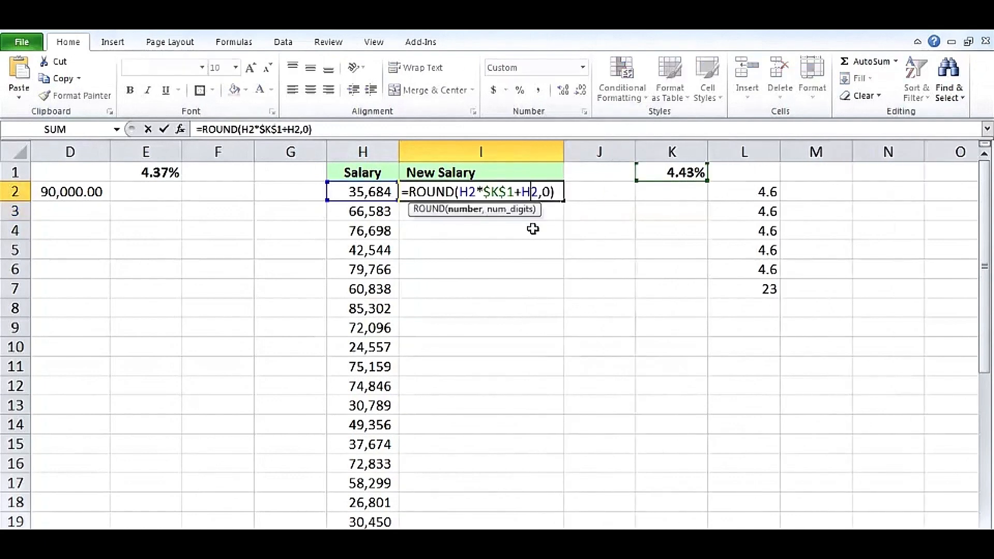
{"action": "key", "text": "Escape"}
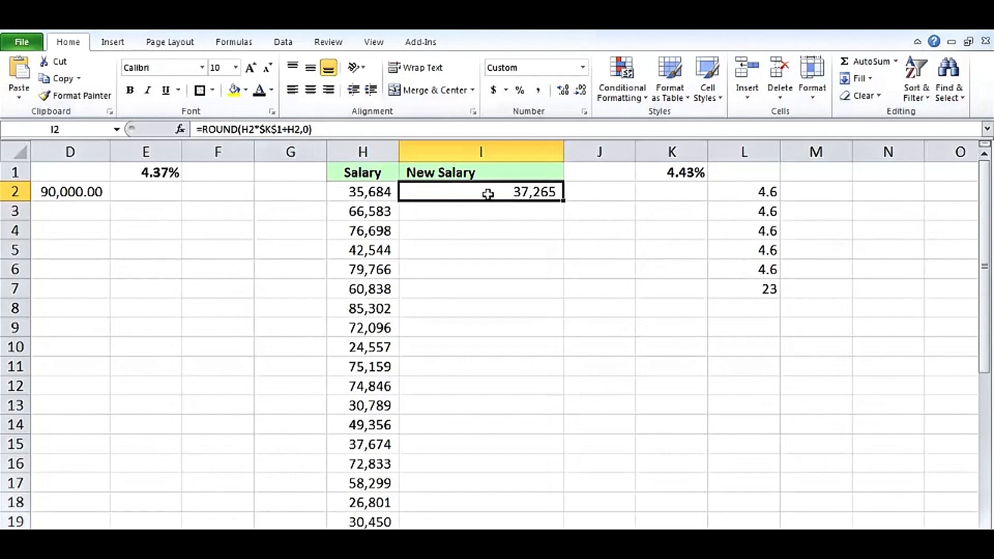
Change I2 to =MROUND(H2*$K$1+H2,12) so New Salary shows 37,260
{"action": "double_click", "coordinate": [505, 191]}
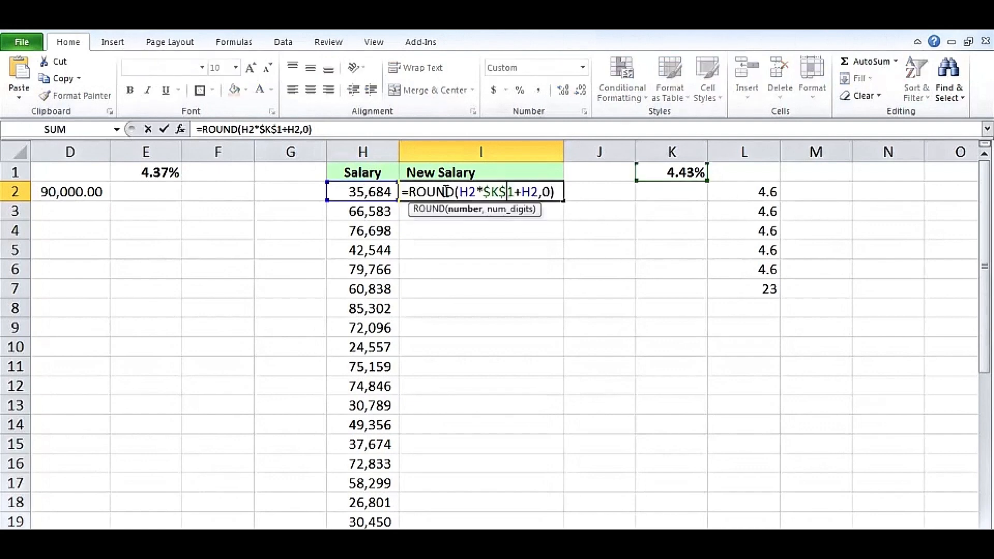
{"action": "left_click", "coordinate": [409, 192]}
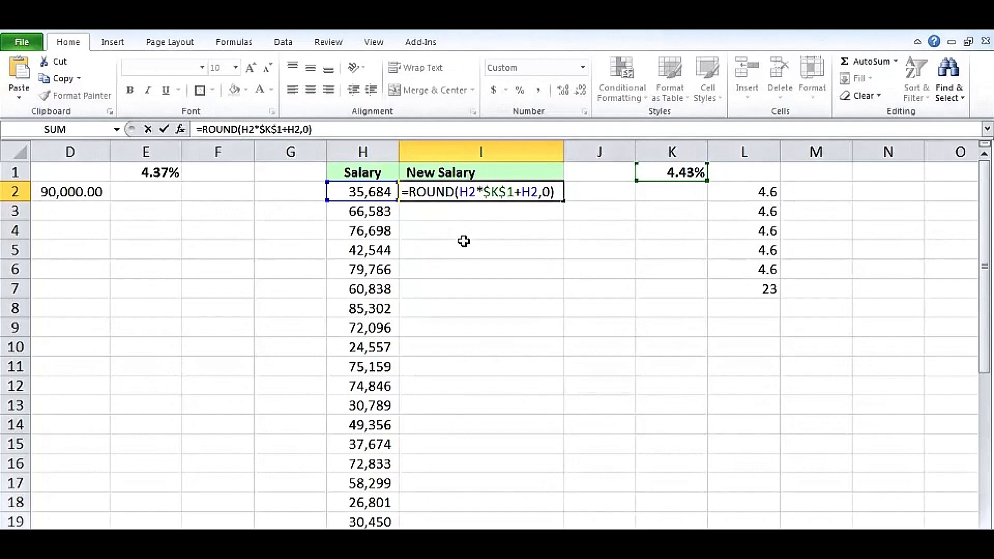
{"action": "type", "text": "m"}
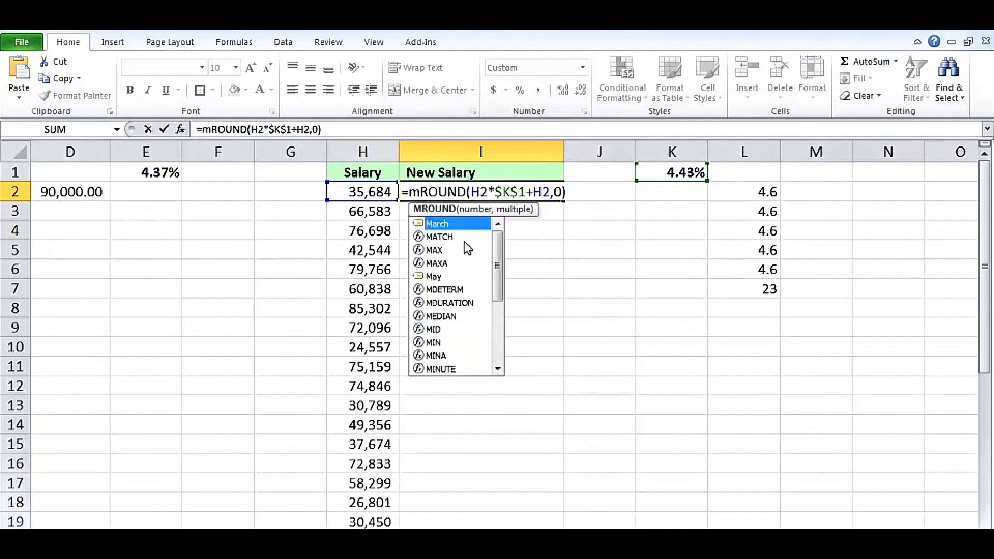
{"action": "left_click", "coordinate": [559, 192]}
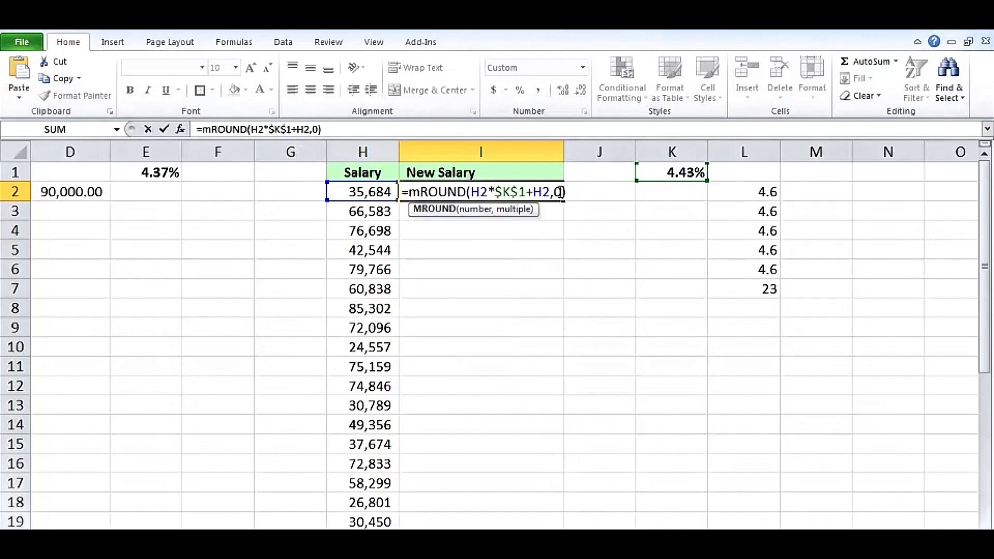
{"action": "double_click", "coordinate": [558, 192]}
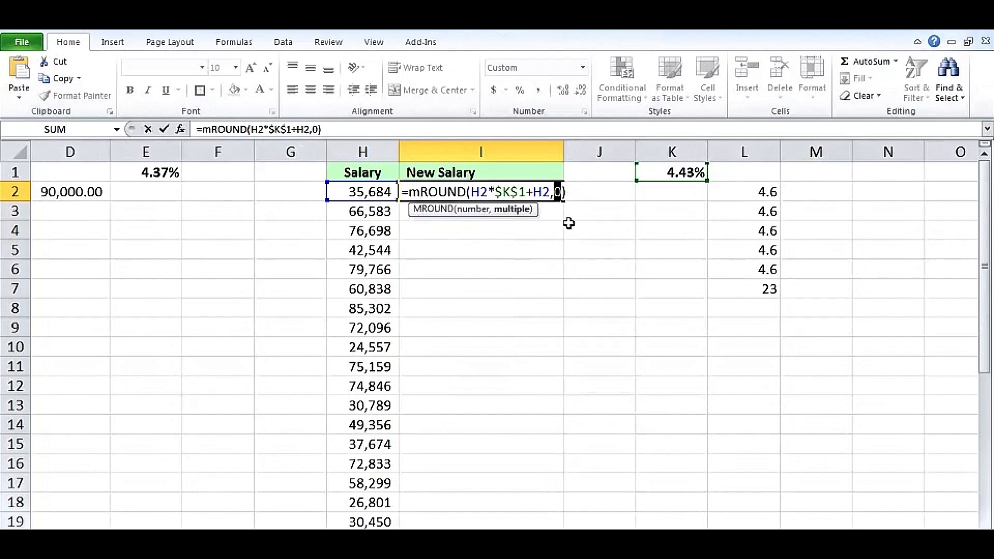
{"action": "type", "text": "12"}
{"action": "key", "text": "Return"}
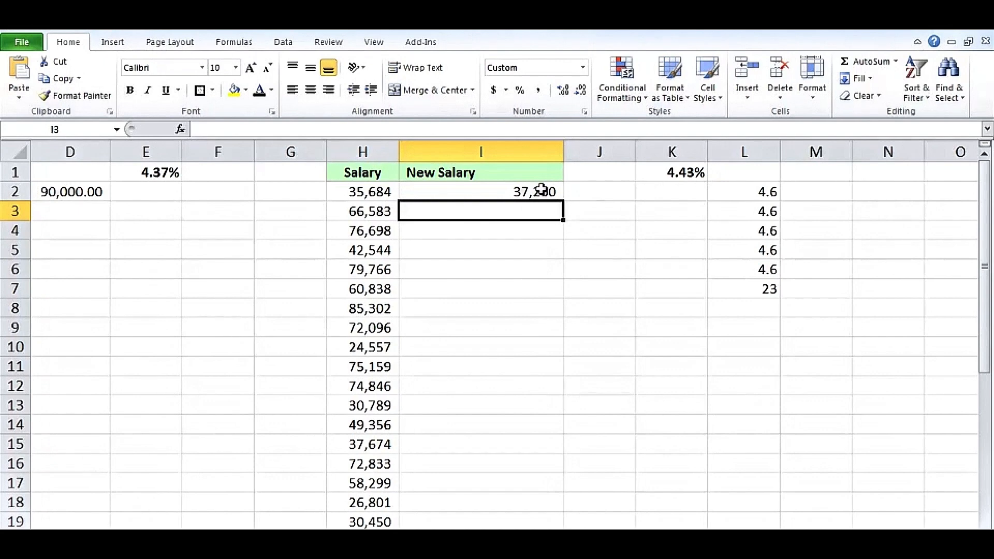
Change the MROUND multiple in I2 from 12 to 26 so New Salary shows 37,258
{"action": "double_click", "coordinate": [541, 190]}
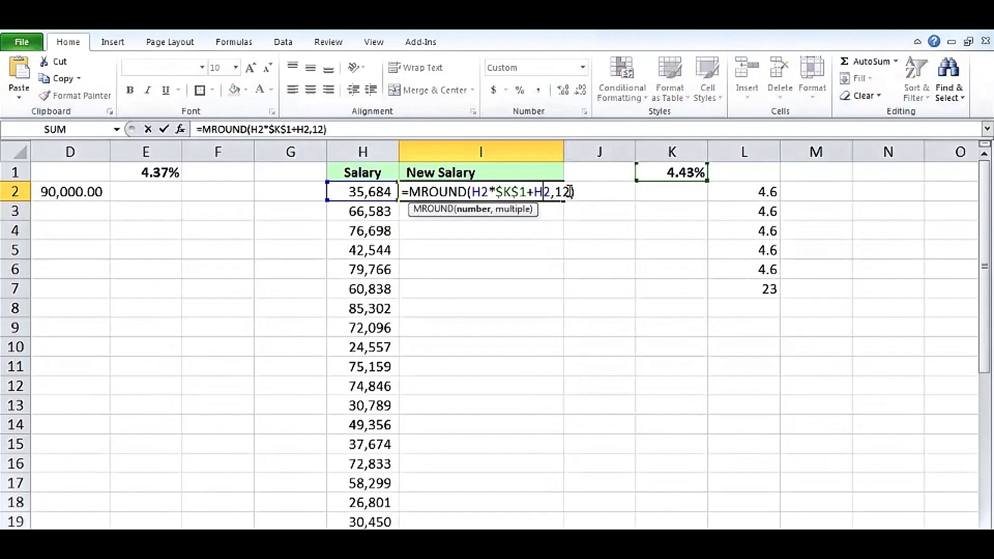
{"action": "double_click", "coordinate": [562, 191]}
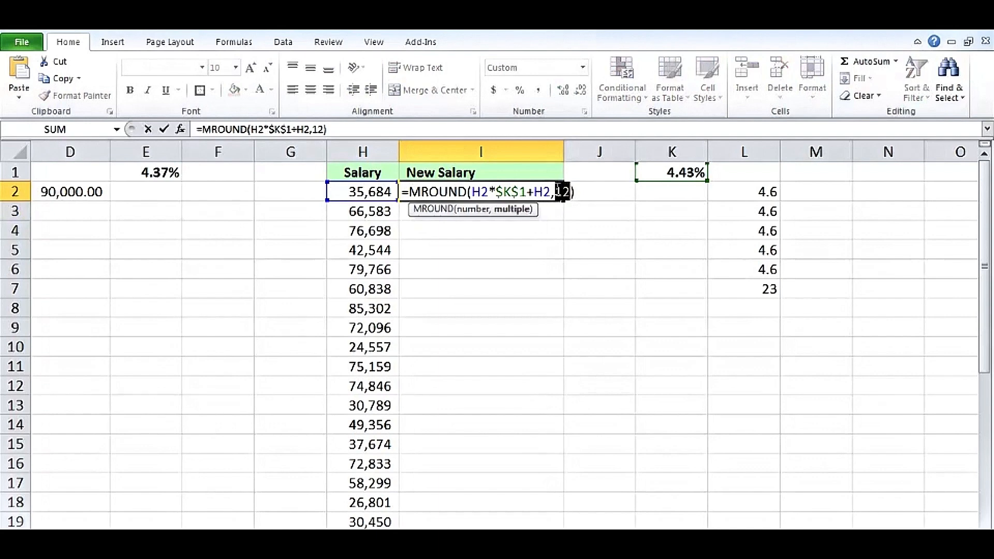
{"action": "type", "text": "26"}
{"action": "key", "text": "Return"}
{"action": "left_click", "coordinate": [510, 188]}
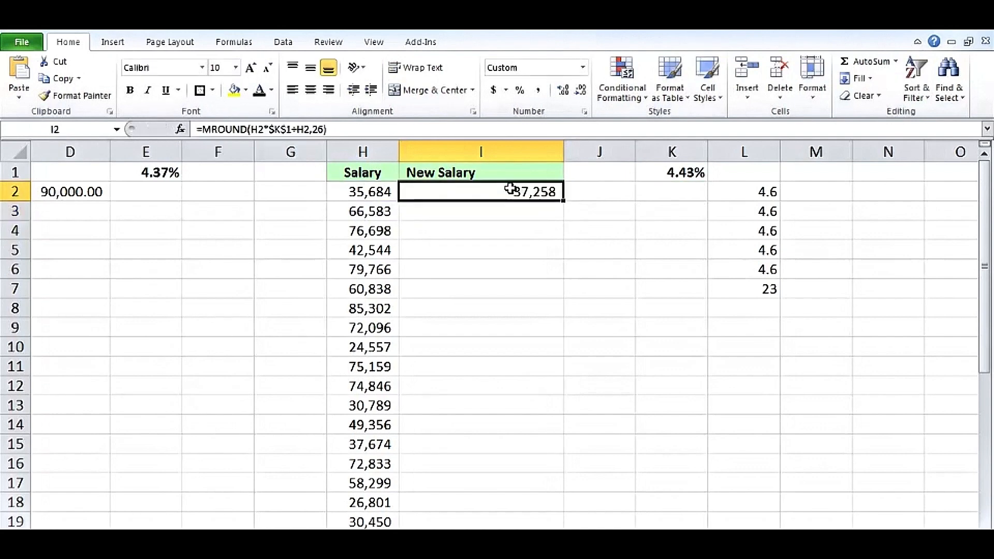